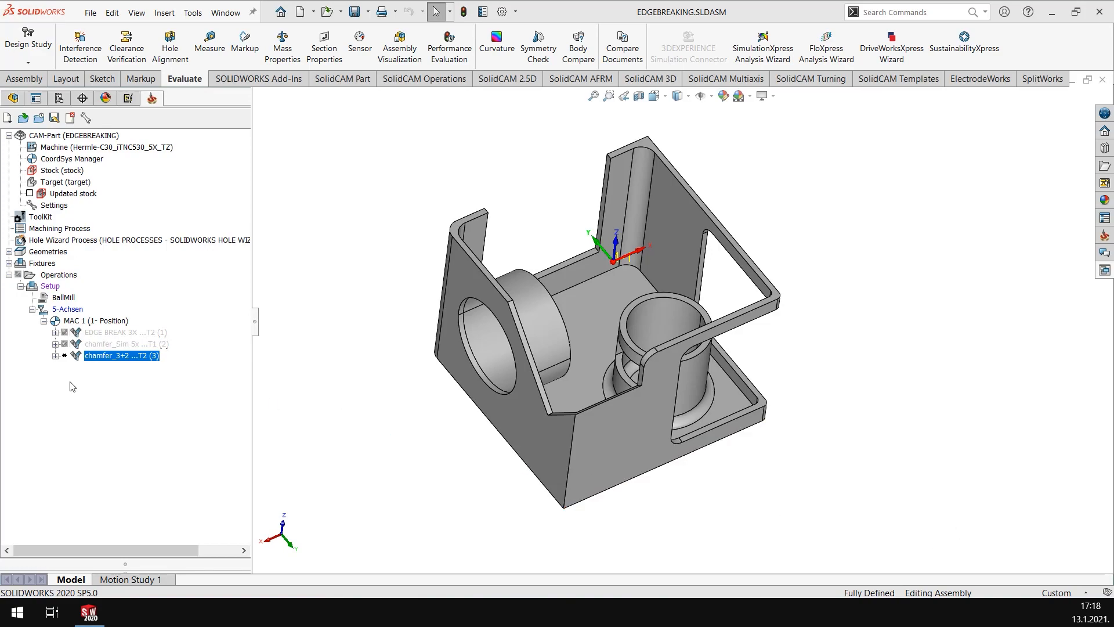
Review the tool axis control, tool and geometry settings of the chamfer_3+2 edge breaking operation
right_click(90, 363)
left_click(119, 148)
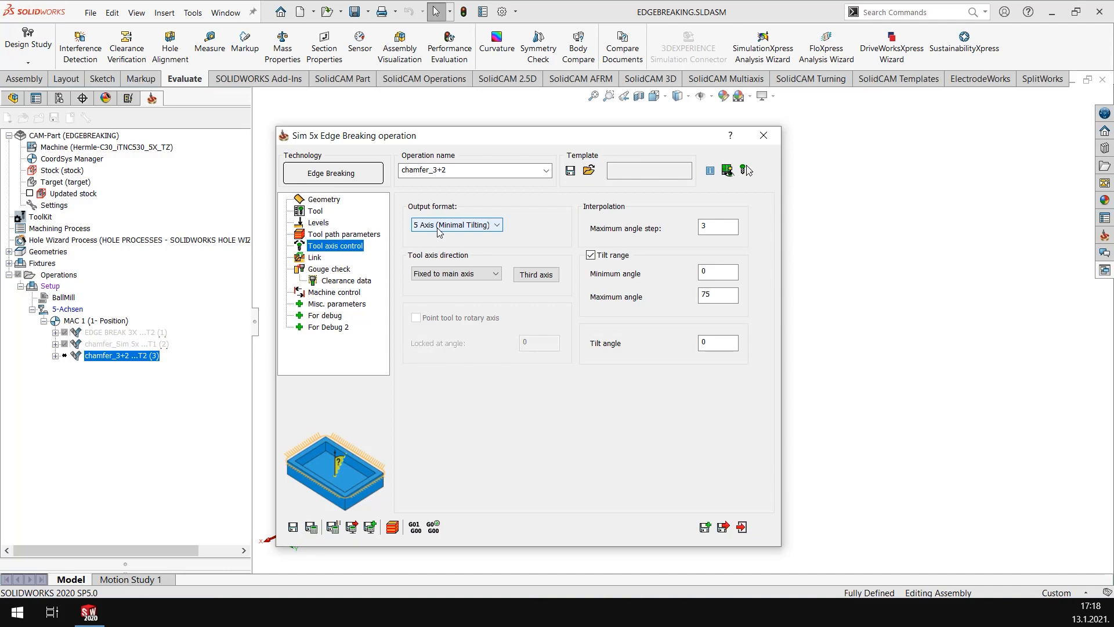
left_click(315, 210)
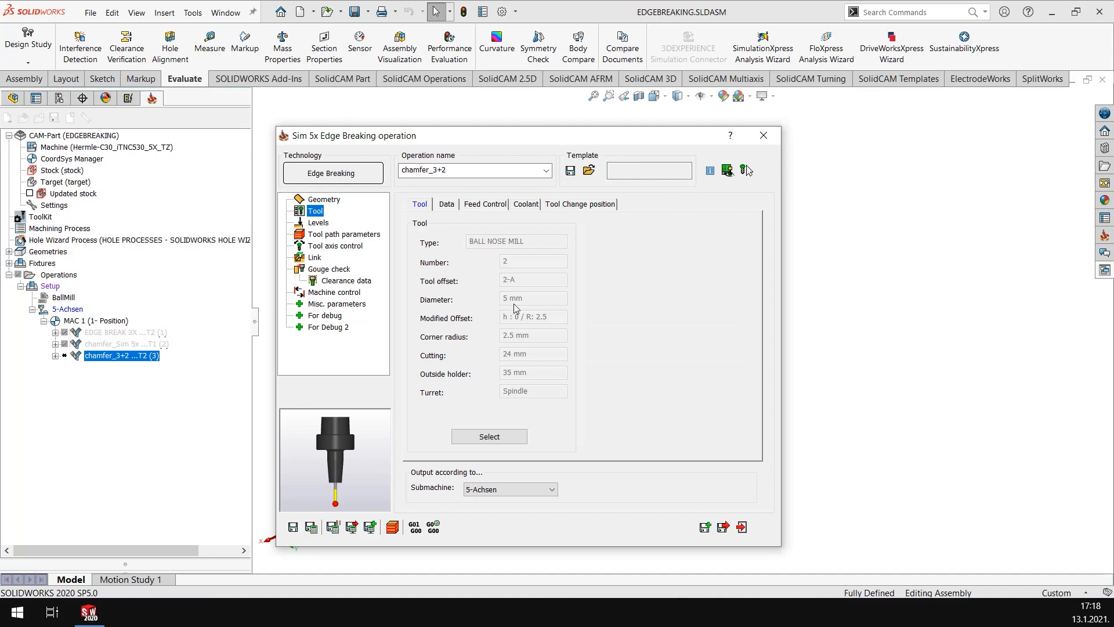
left_click(337, 245)
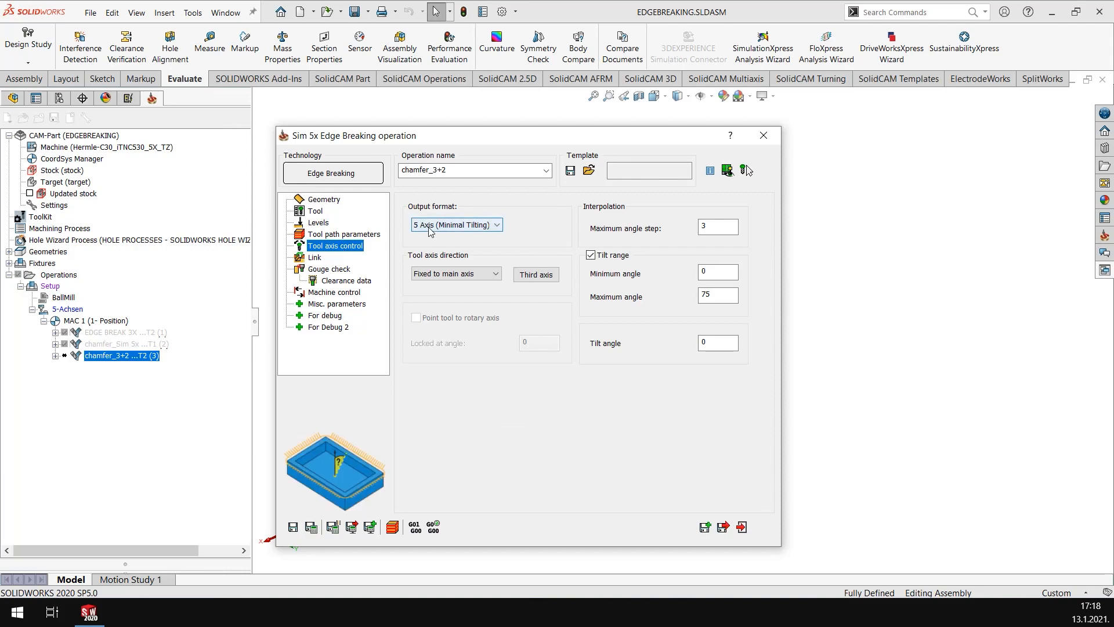
left_click(316, 202)
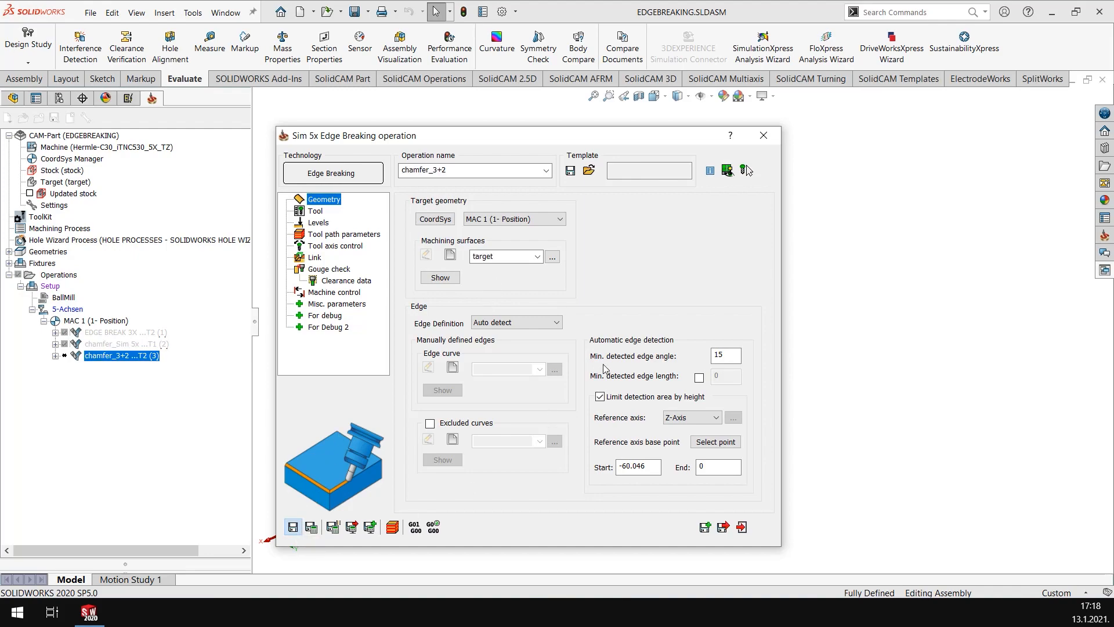
left_click(764, 135)
Calculate the chamfer_3+2 operation and inspect its toolpath around the triangular window of the part
right_click(122, 357)
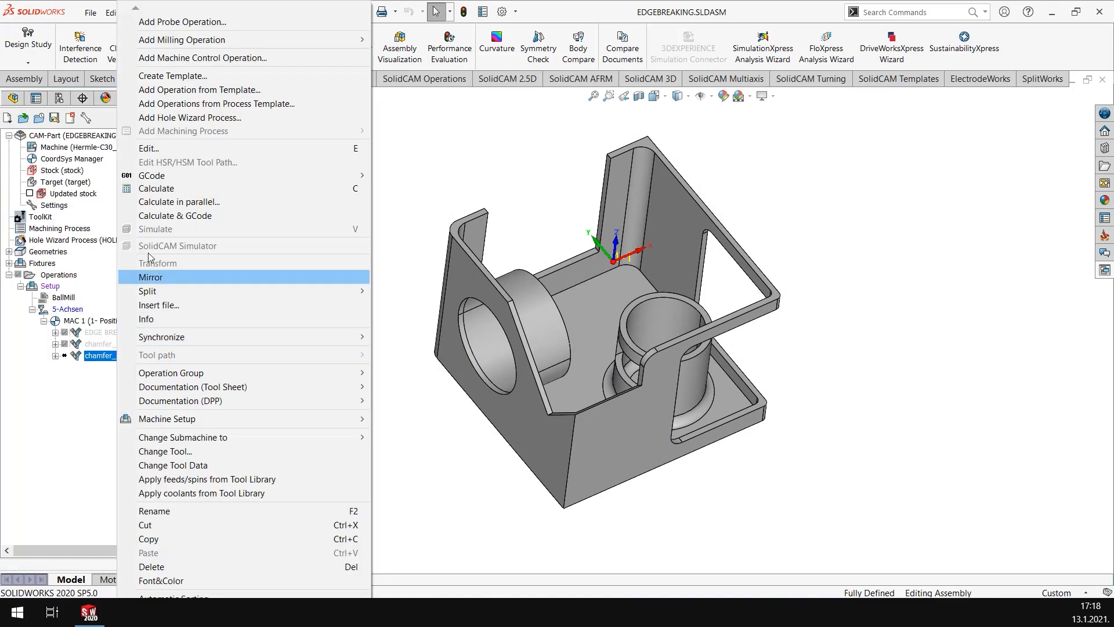
left_click(168, 187)
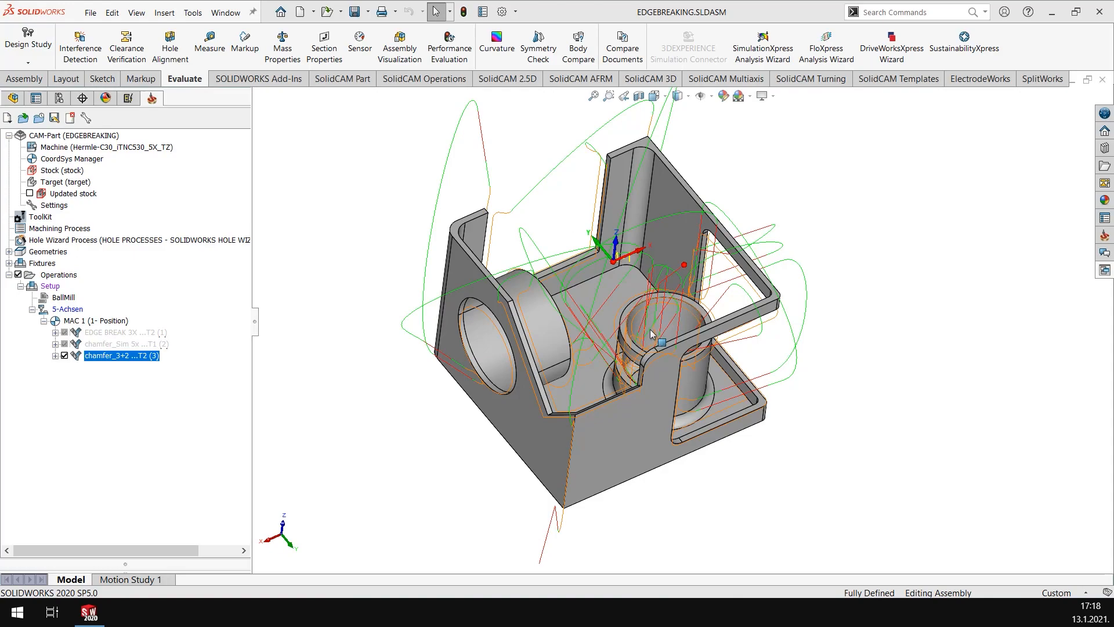
middle_click_drag(661, 340, 678, 293)
scroll(713, 303, "down", 4)
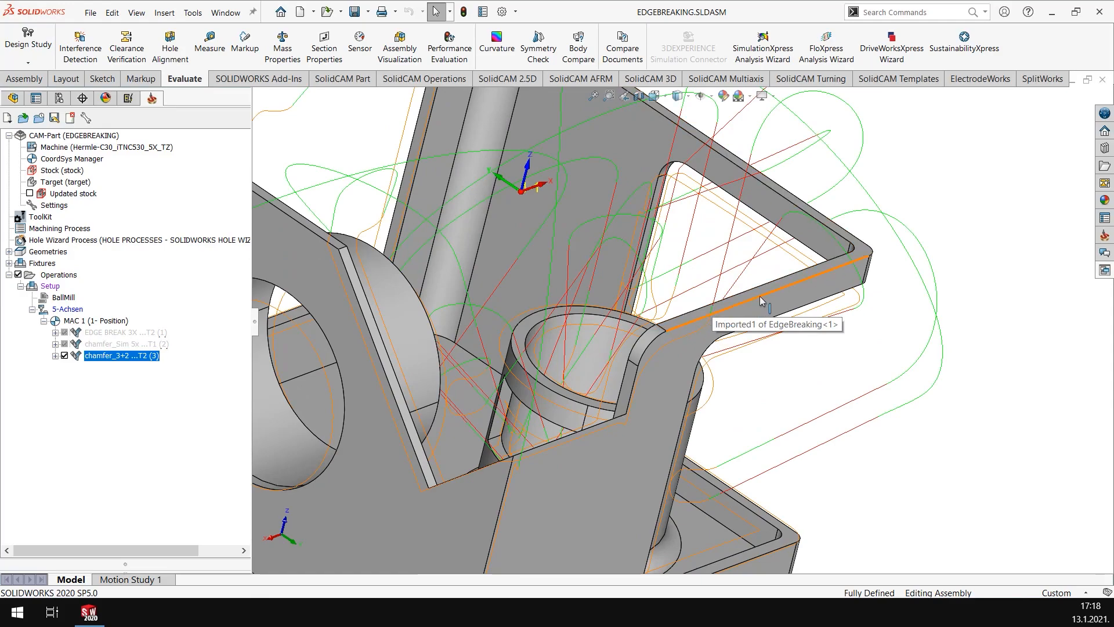
Set the End height of the chamfer_3+2 automatic edge detection area to 1, then save and recalculate the operation
right_click(111, 356)
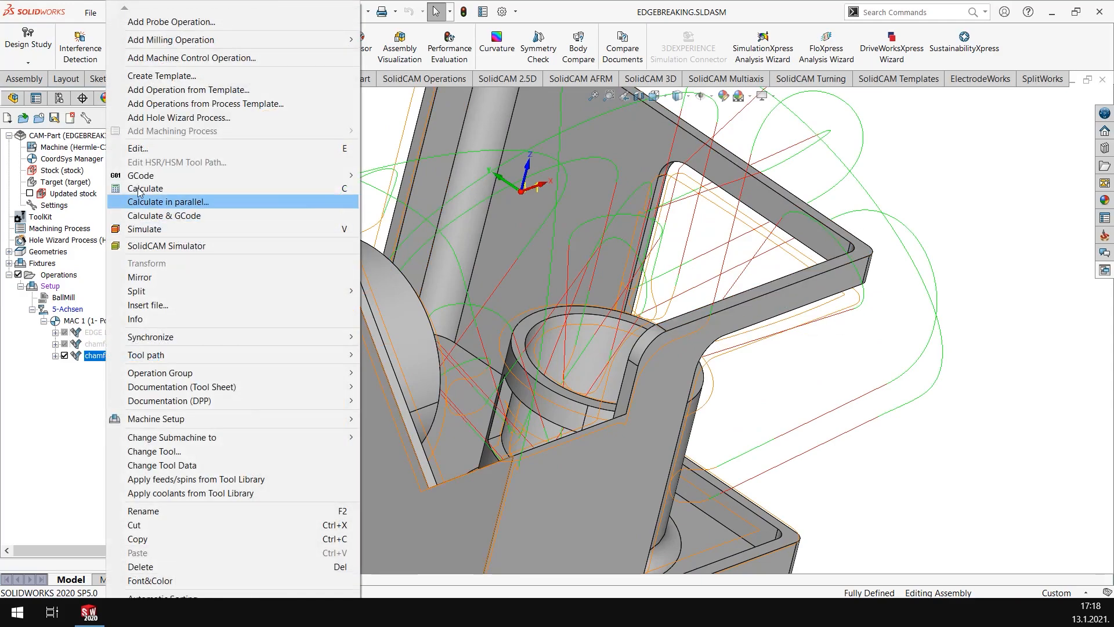
left_click(134, 147)
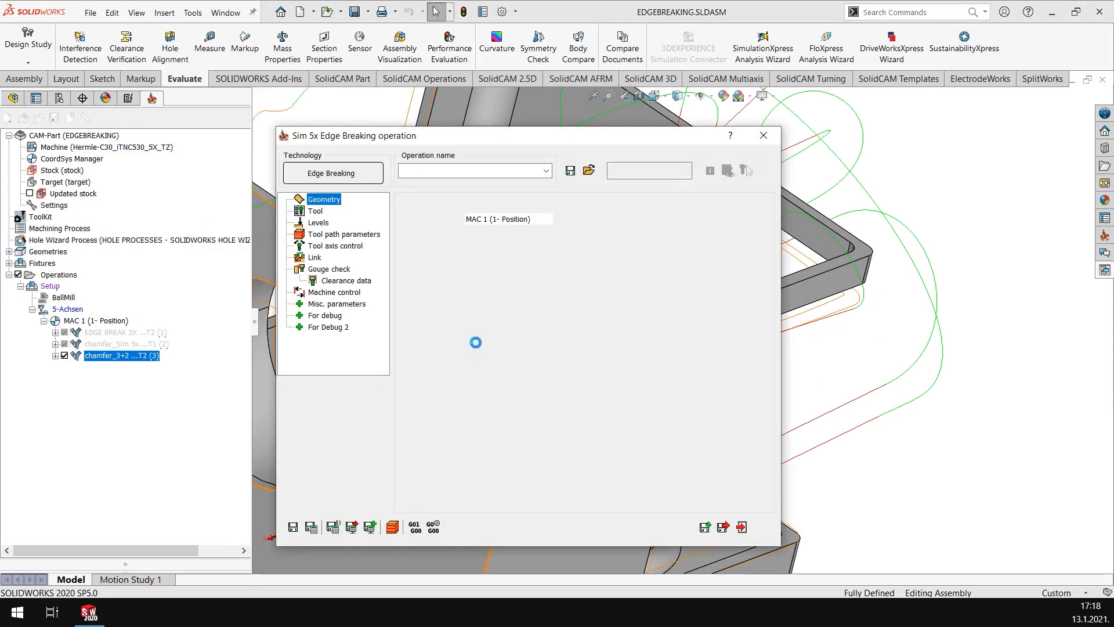
left_click(643, 460)
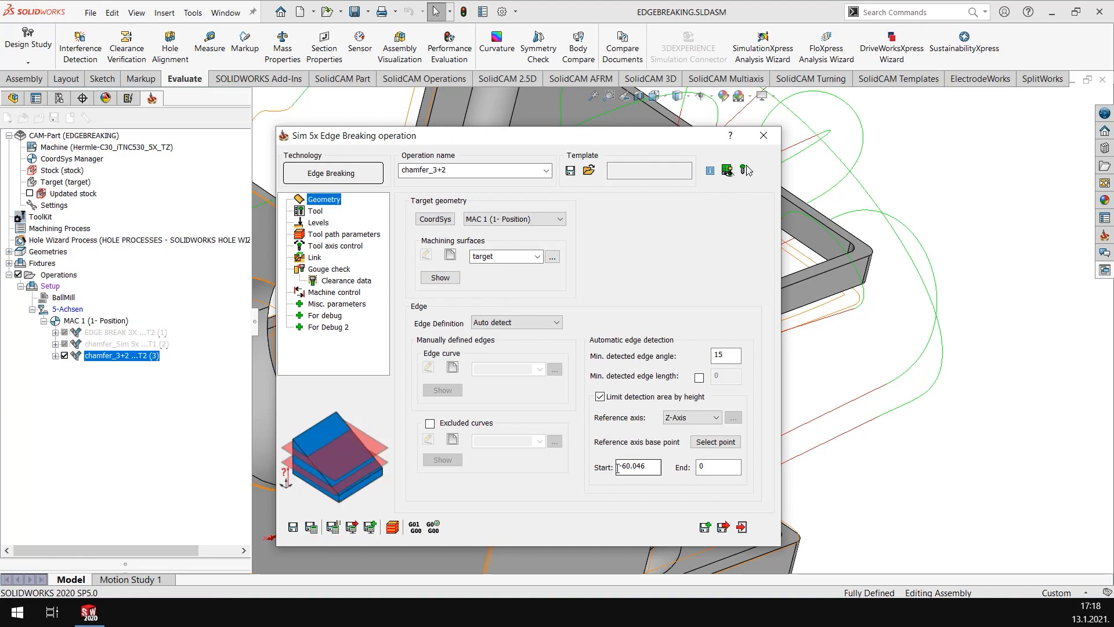
left_click(693, 467)
double_click(693, 467)
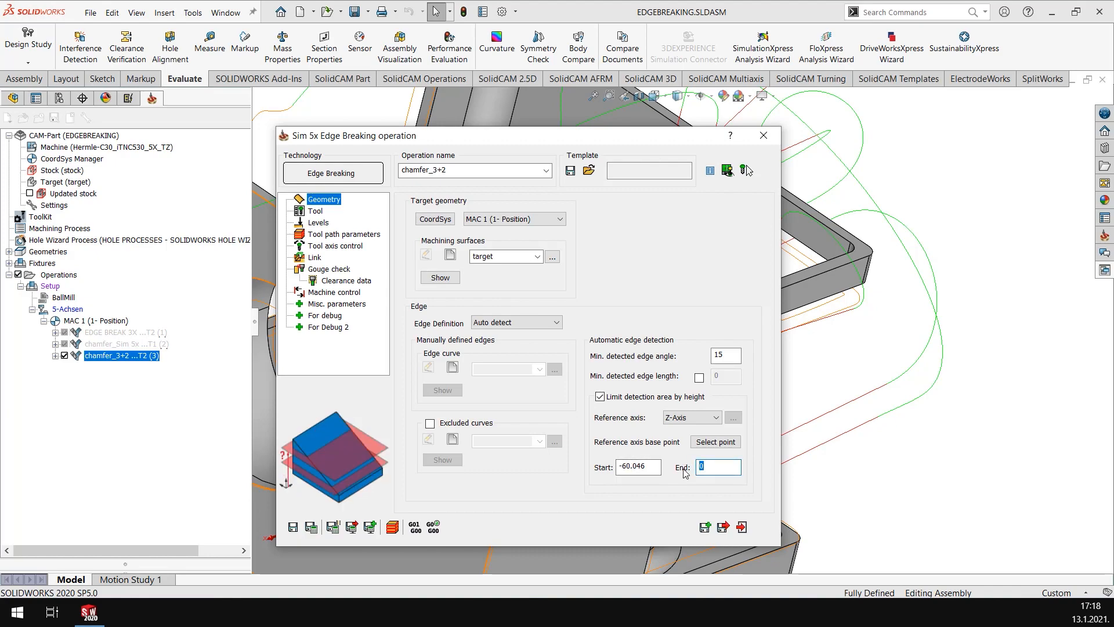
type("1")
left_click_drag(582, 139, 682, 105)
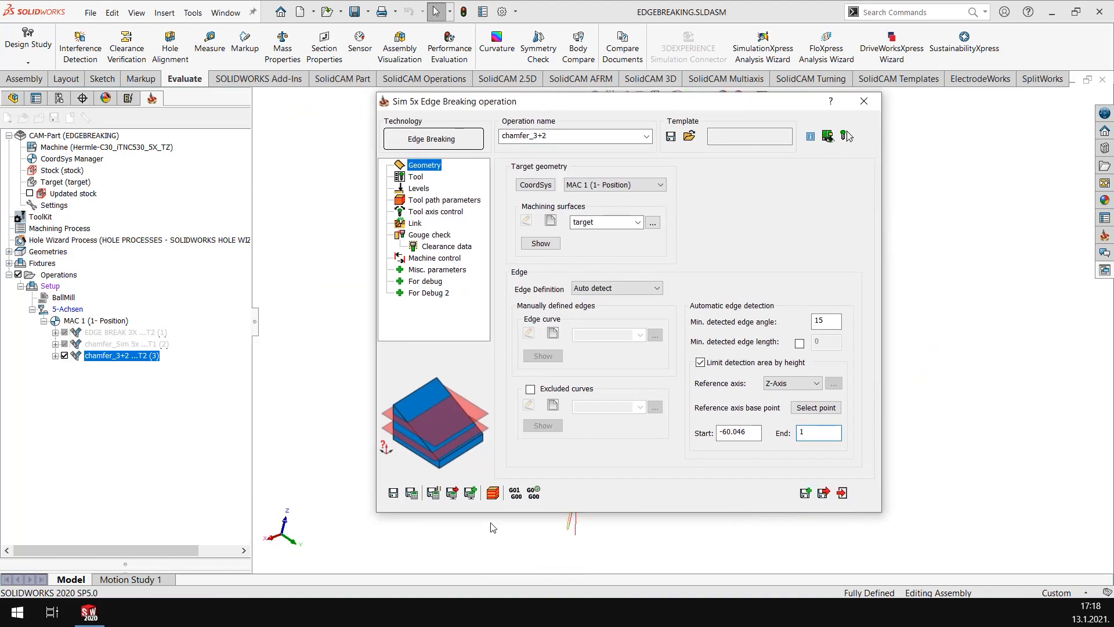
left_click(411, 493)
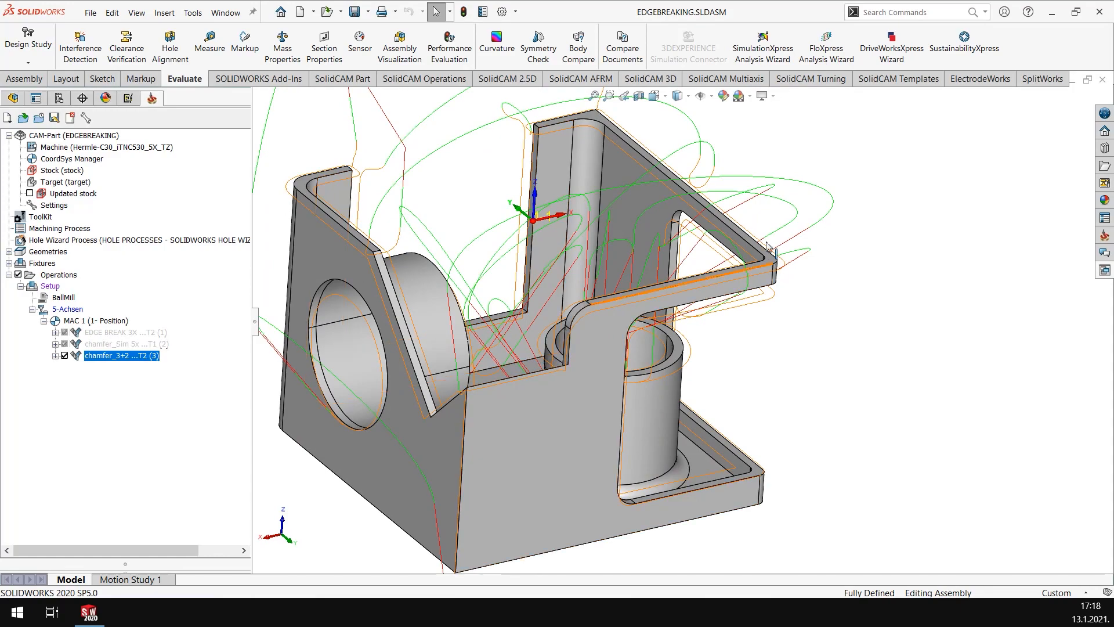
Open the chamfer_3+2 operation in Machine Simulation
scroll(647, 295, "up", 1)
scroll(647, 295, "up", 3)
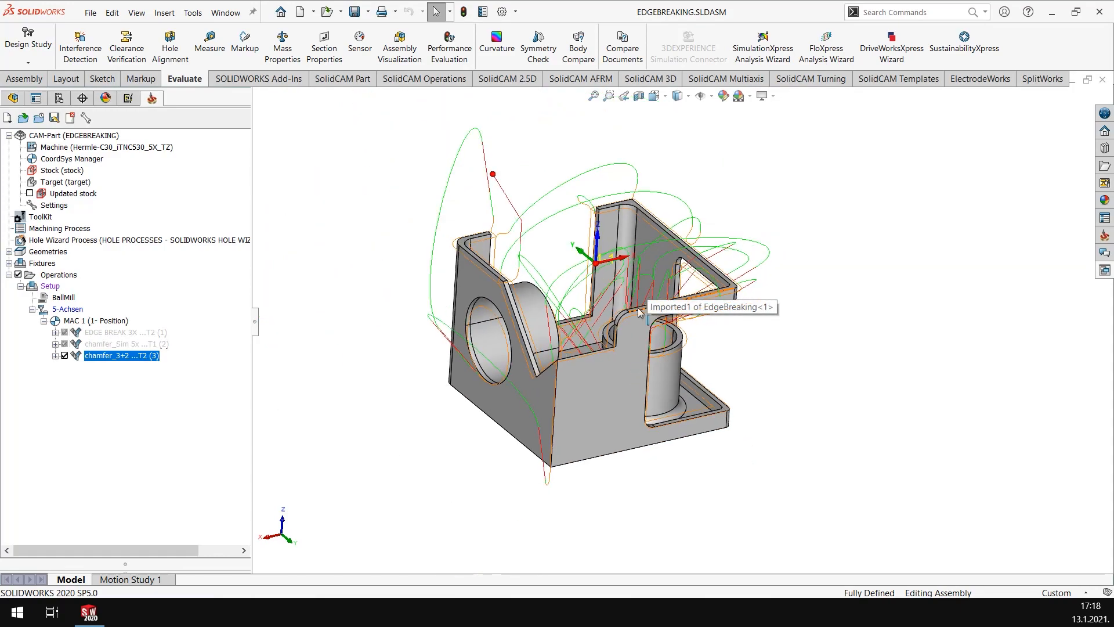
right_click(91, 358)
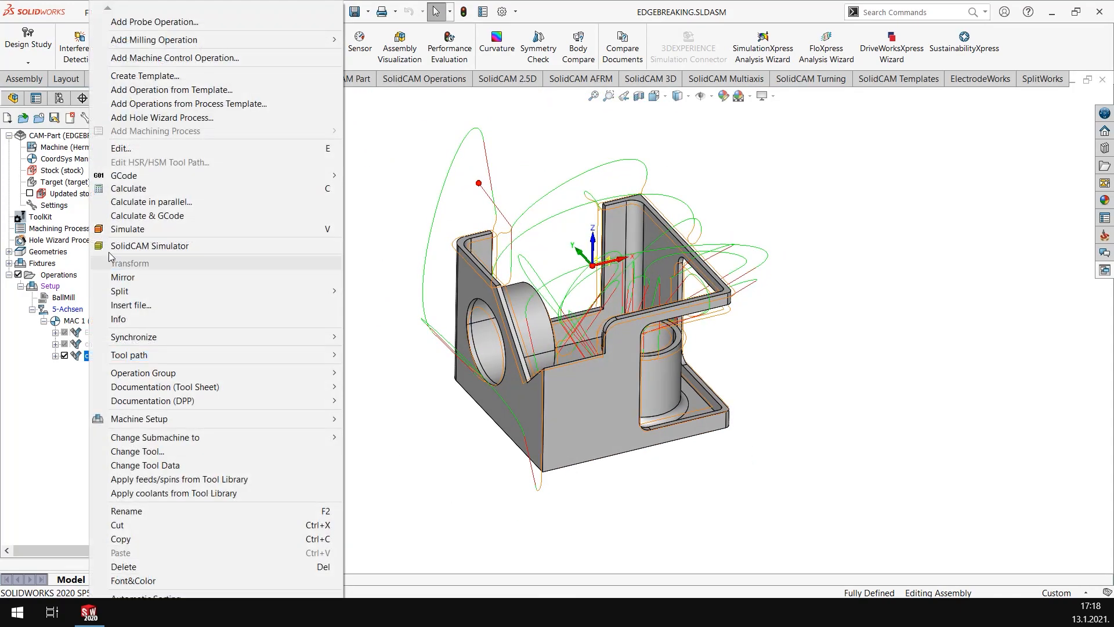
left_click(164, 228)
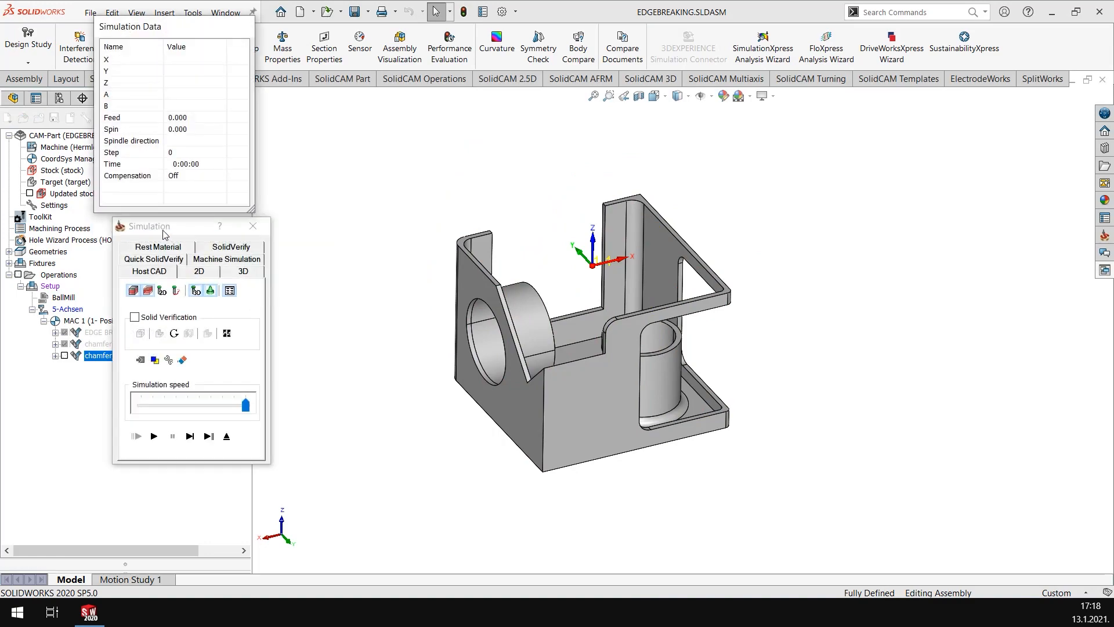
left_click(201, 259)
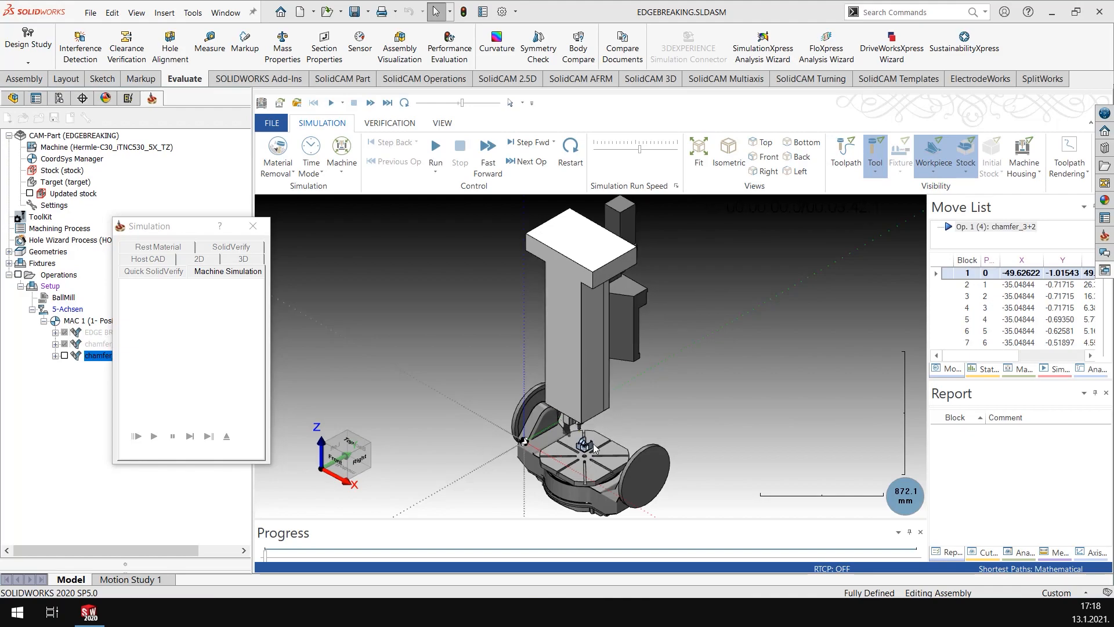
Run the machine simulation of chamfer_3+2 and adjust its run speed to examine the tool and table motion around the part
scroll(593, 442, "up", 5)
scroll(555, 509, "up", 5)
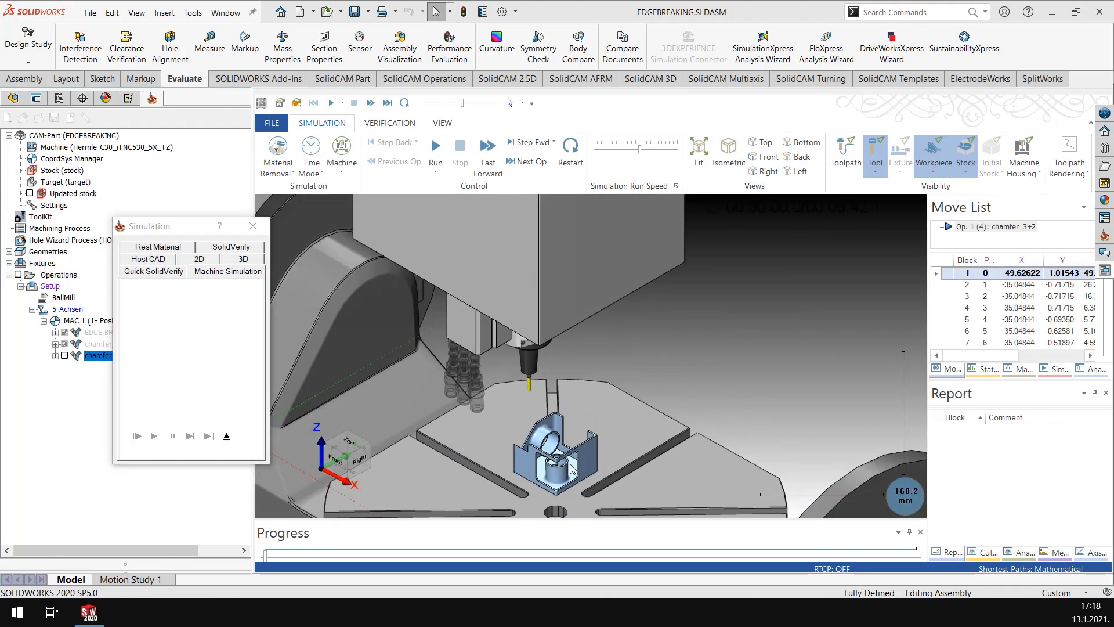
middle_click_drag(549, 452, 553, 455)
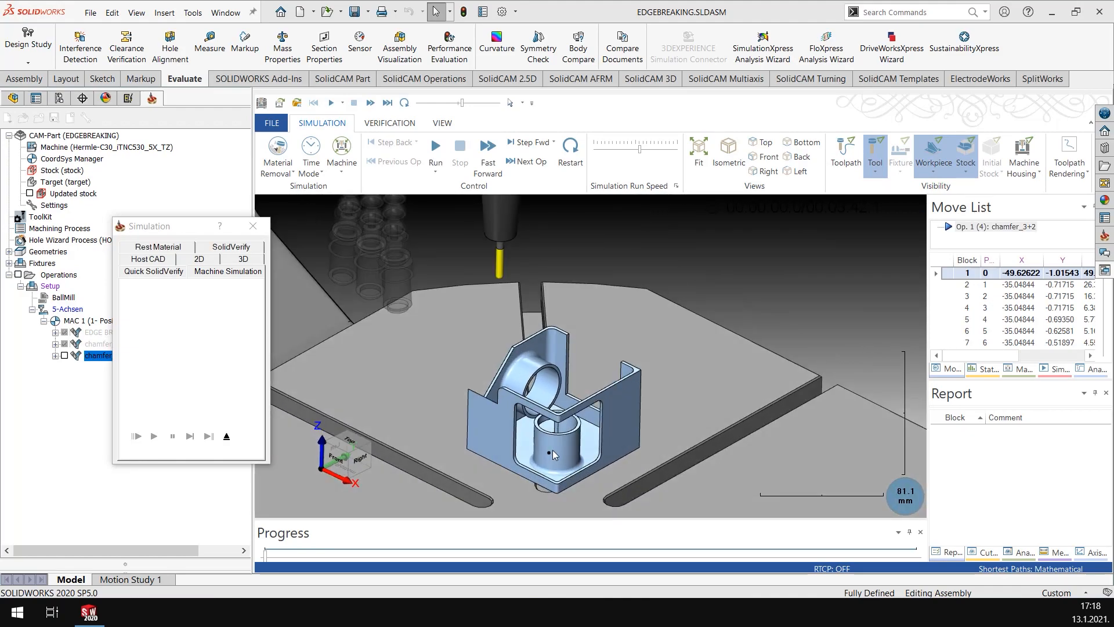
left_click_drag(644, 143, 636, 148)
left_click(435, 149)
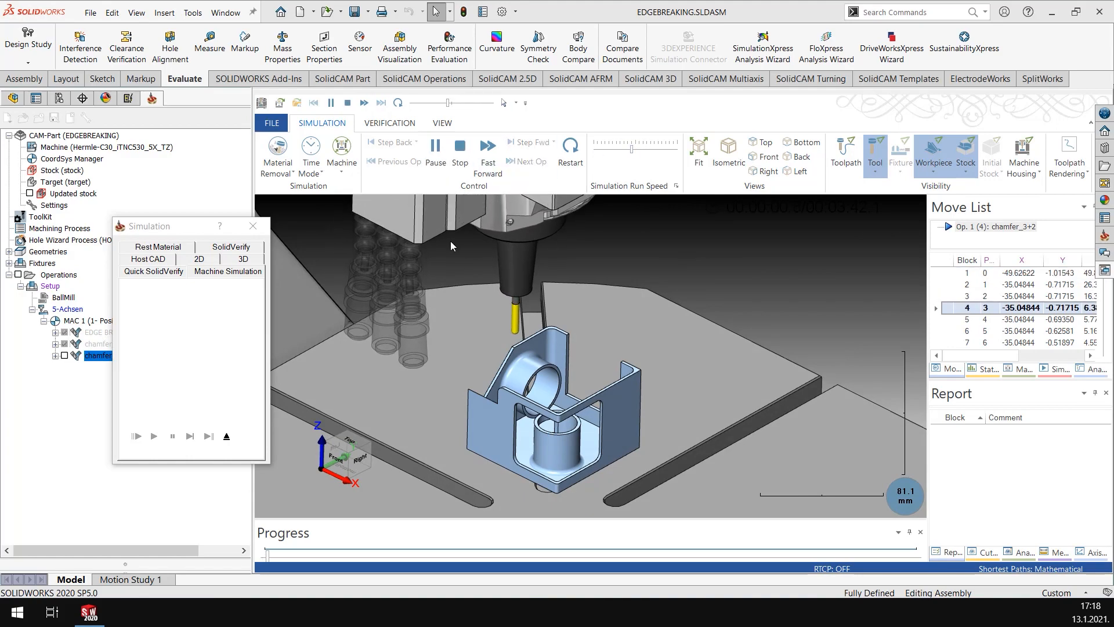
left_click_drag(631, 148, 643, 150)
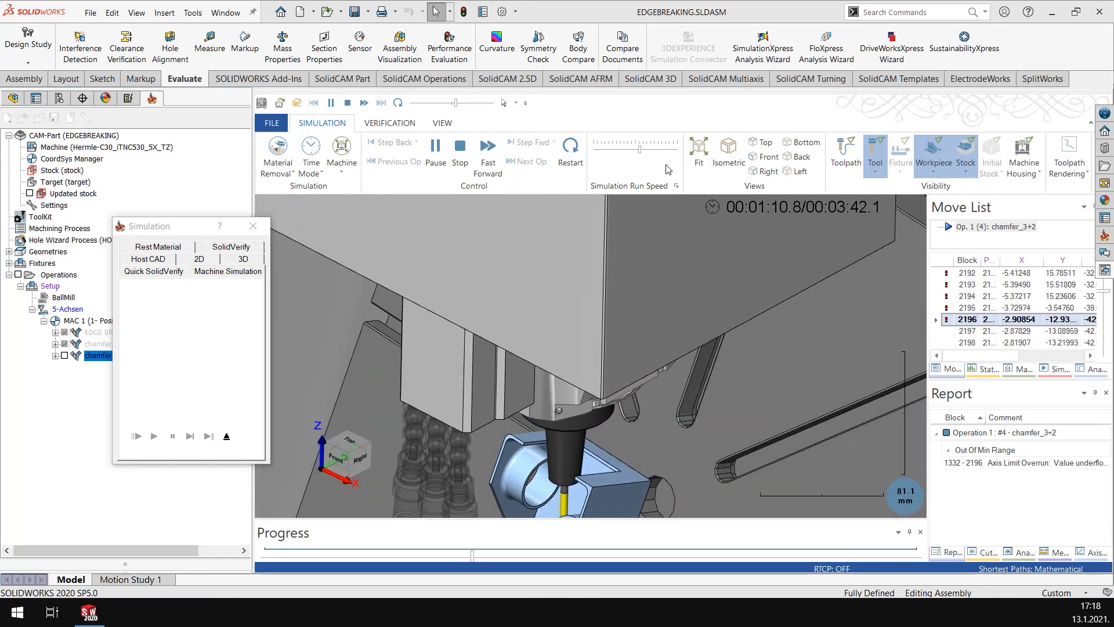
scroll(594, 489, "down", 3)
scroll(571, 489, "up", 1)
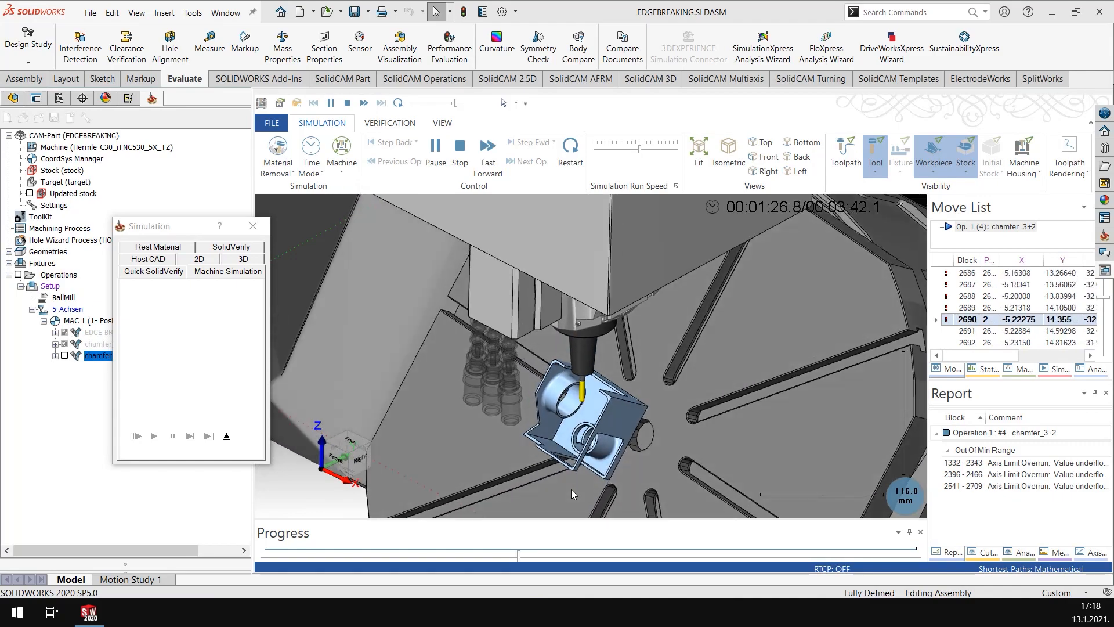